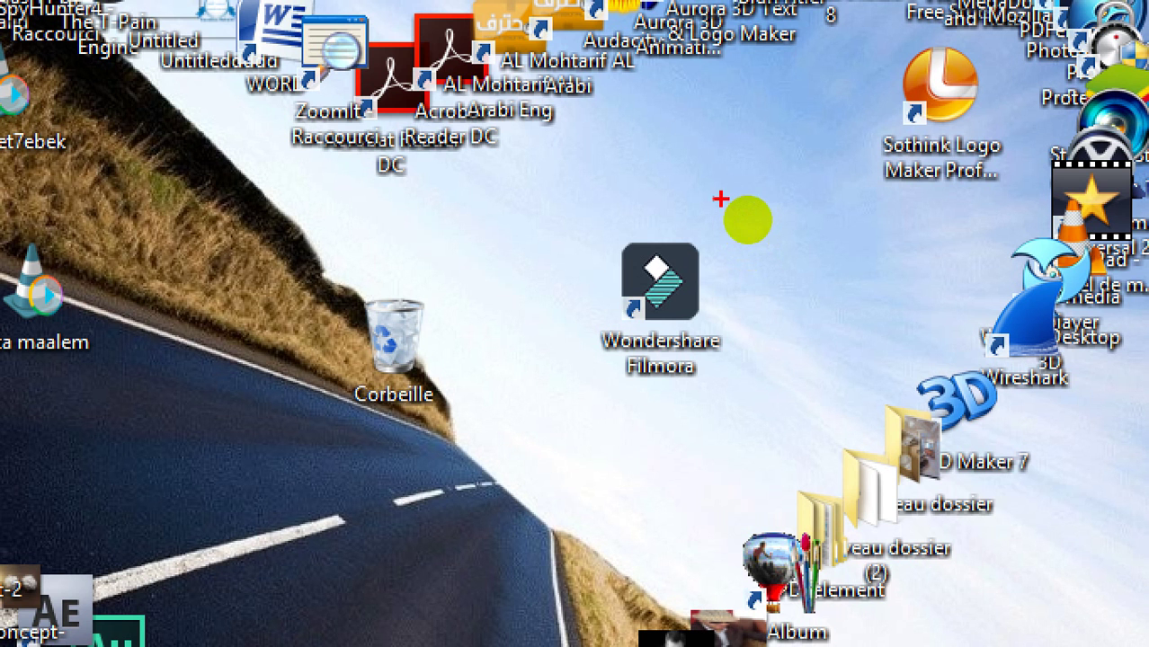
- Switch to Wondershare Filmora with its empty media library
mouse_move(753, 196)
left_mouse_down()
mouse_move(544, 222)
mouse_move(536, 267)
mouse_move(551, 432)
mouse_move(757, 412)
mouse_move(762, 328)
mouse_move(725, 194)
left_mouse_up()
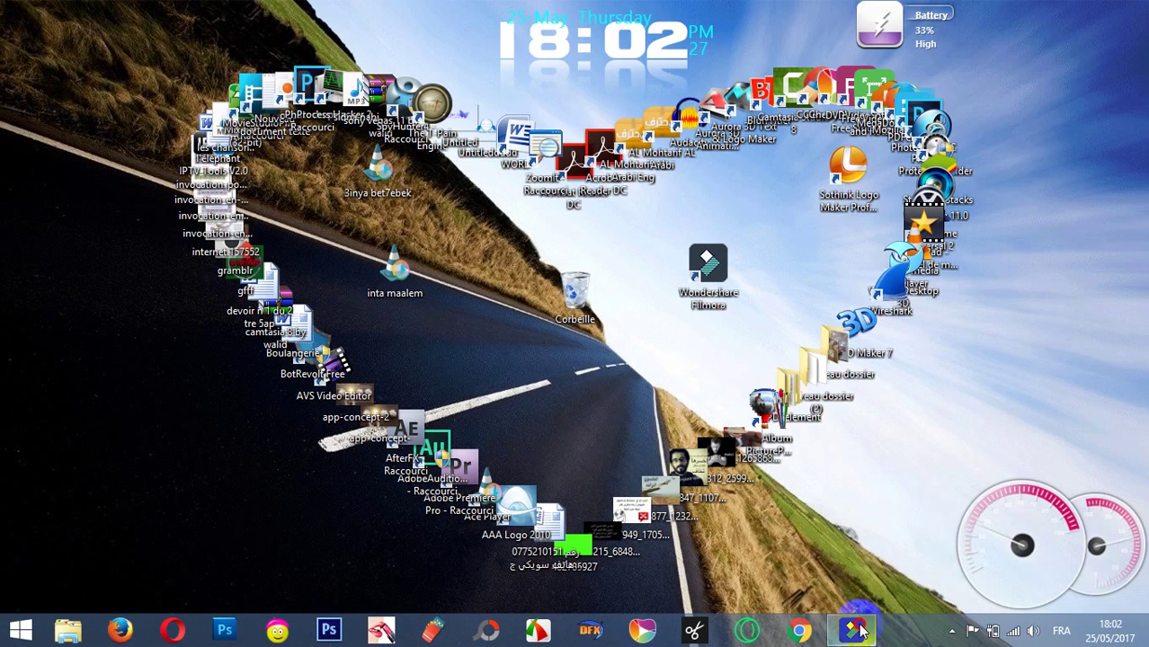
left_click(856, 629)
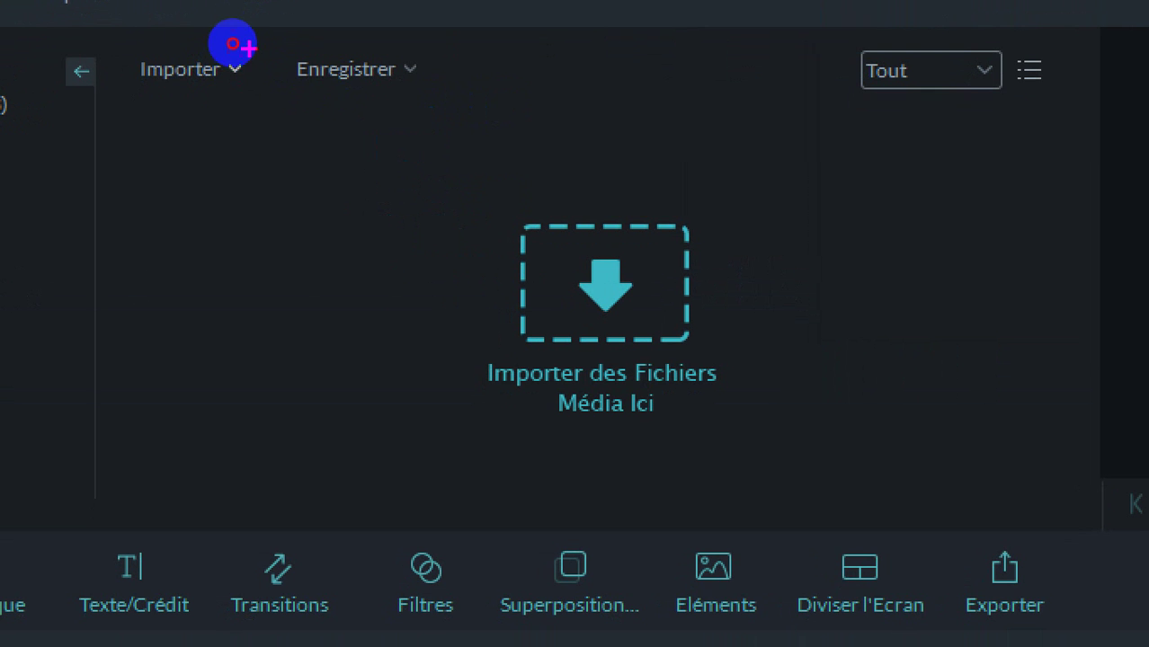
mouse_move(232, 43)
left_mouse_down()
mouse_move(183, 42)
mouse_move(178, 68)
mouse_move(209, 72)
mouse_move(232, 45)
left_mouse_up()
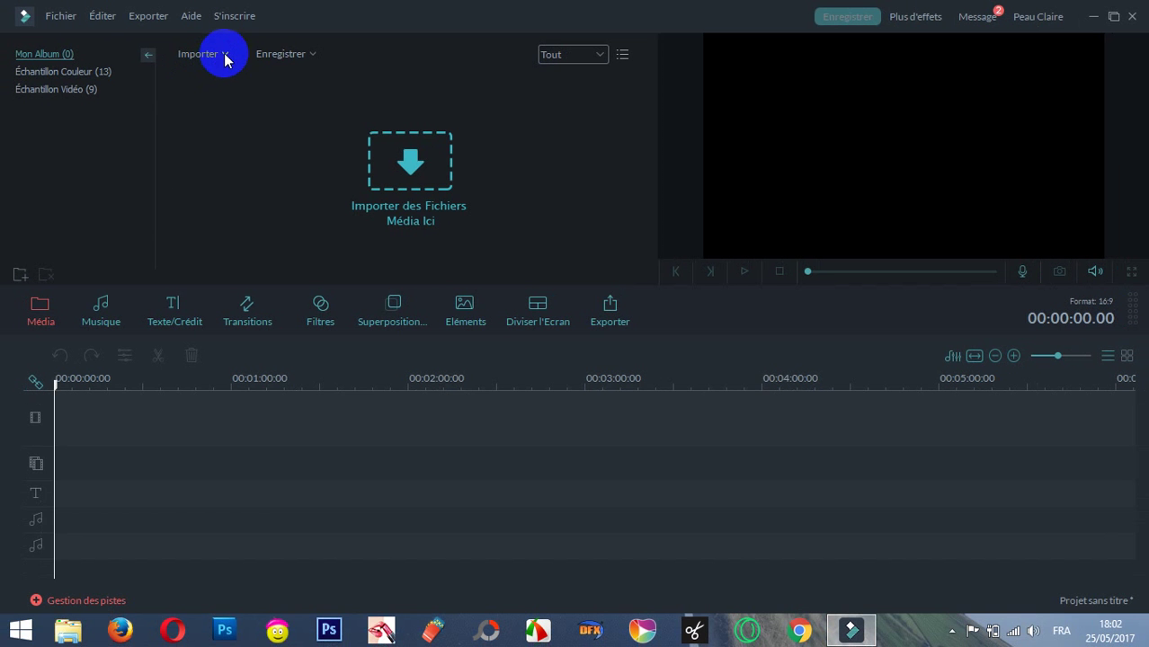
- Import the video "inta maalem" from the desktop folder into the media album
left_click(232, 79)
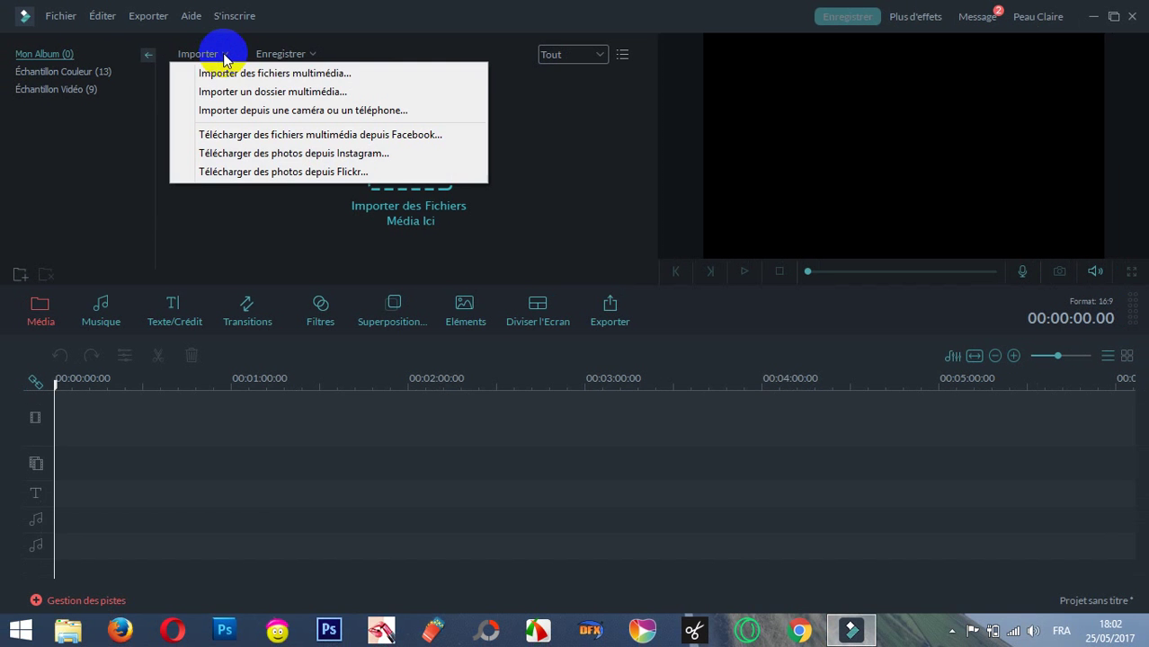
left_click(363, 75)
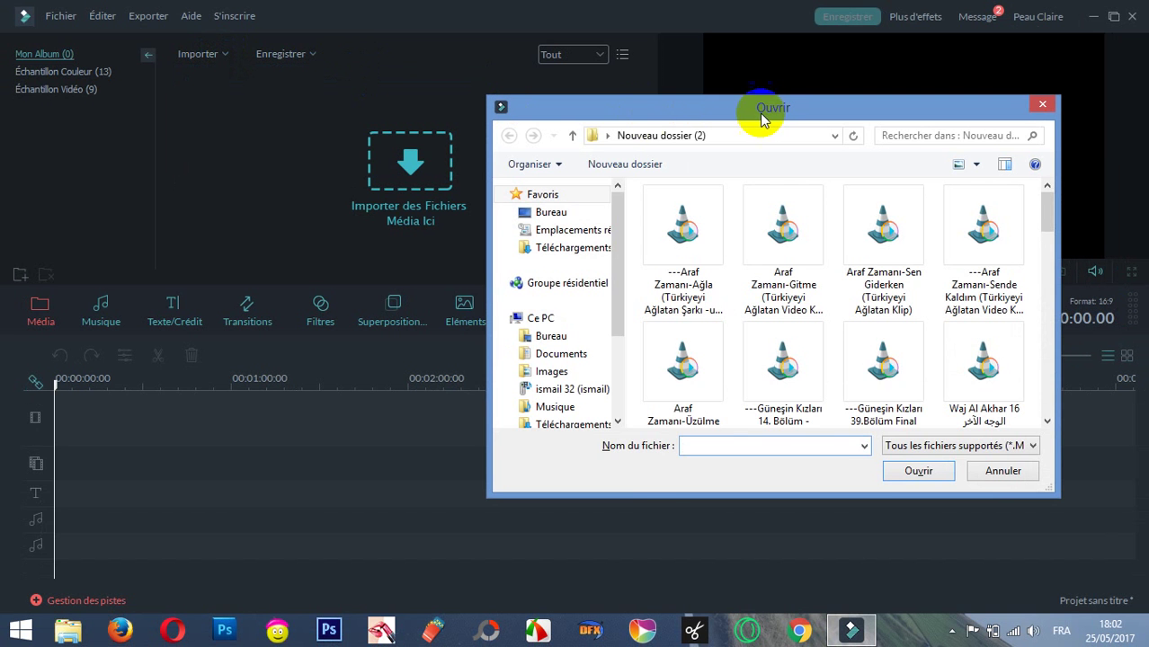
left_click_drag(761, 114, 450, 81)
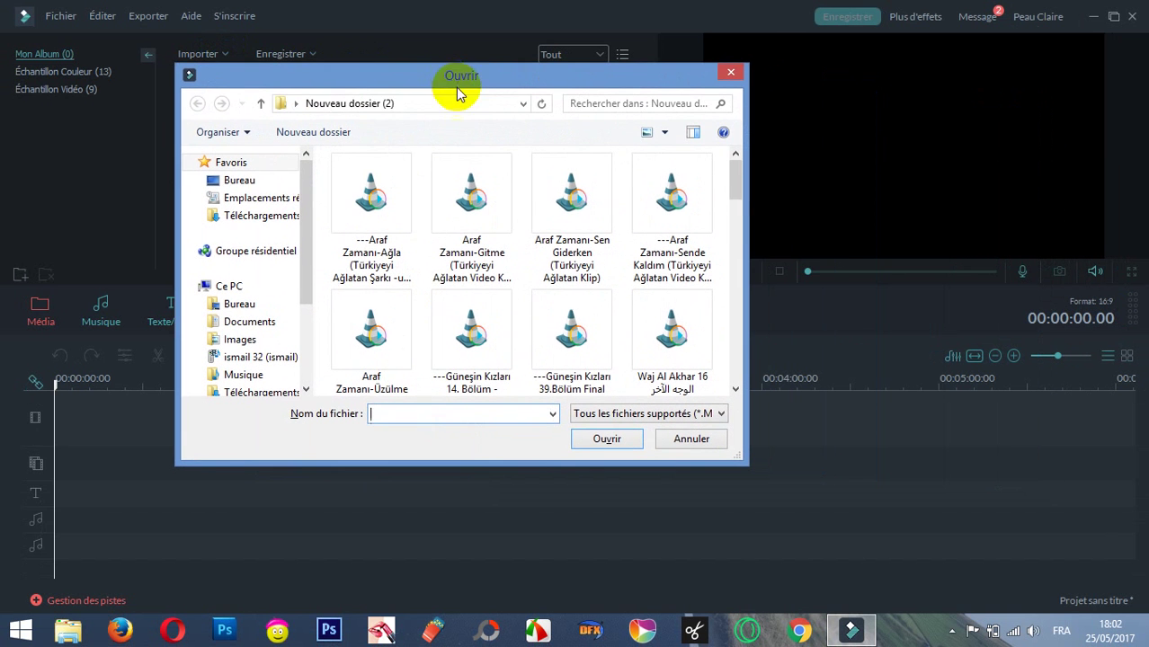
left_click(259, 183)
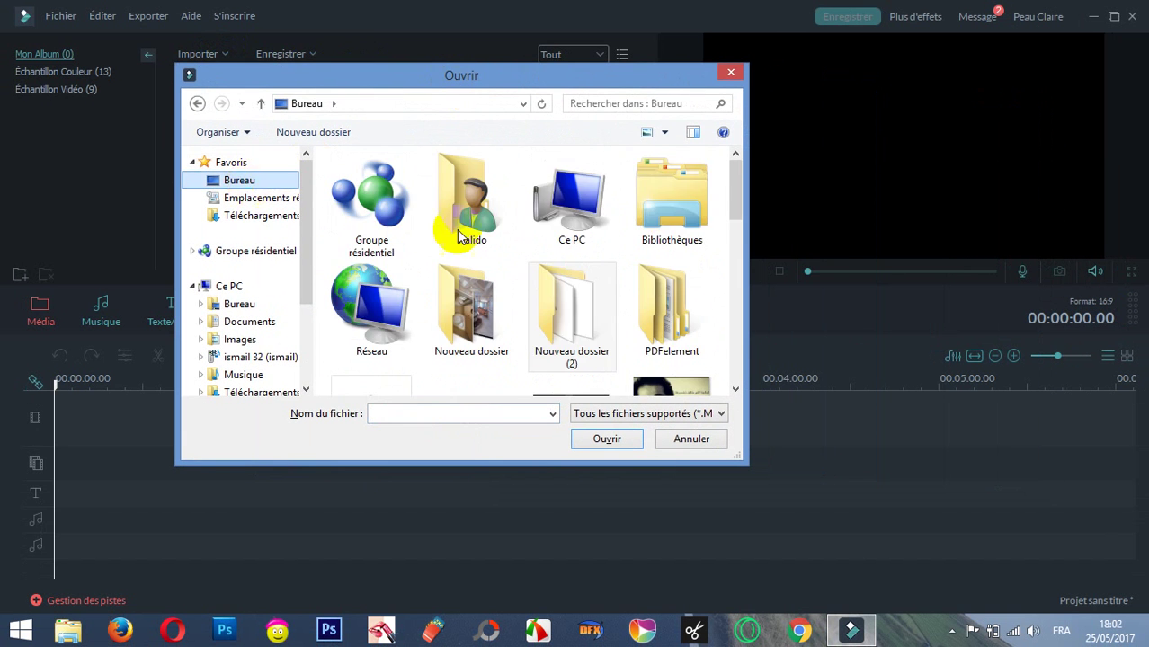
left_click_drag(734, 201, 732, 290)
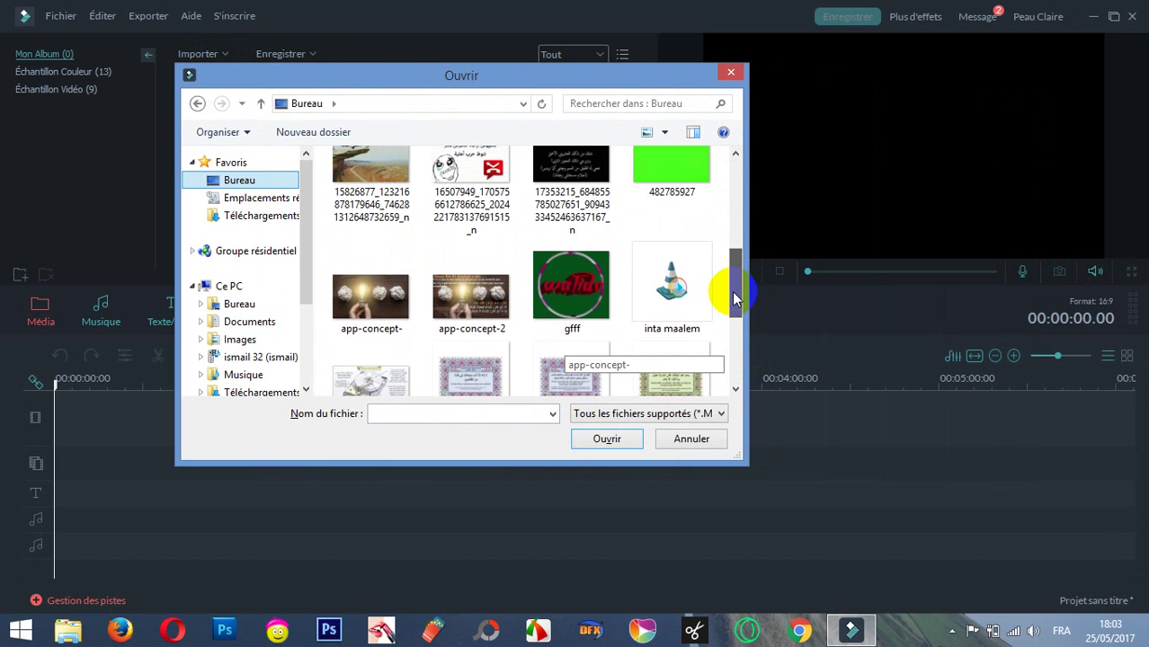
left_click(667, 302)
left_click(641, 439)
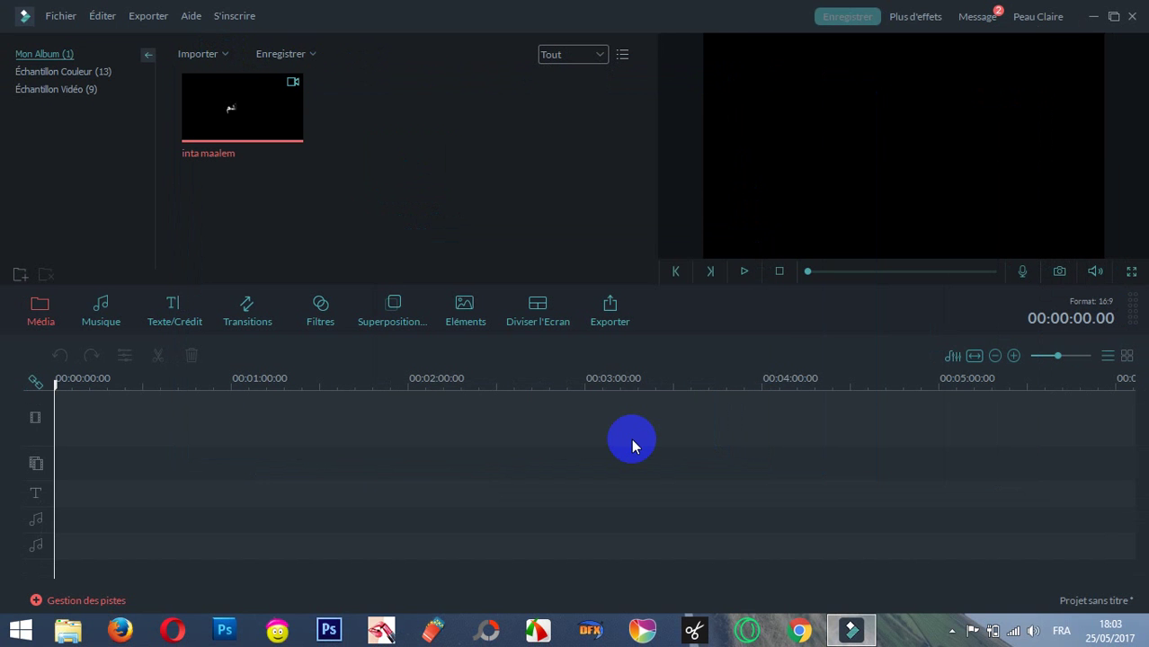
- Import the video "3inya bet7ebek" from the desktop folder into the media album
left_click(224, 59)
left_click(231, 72)
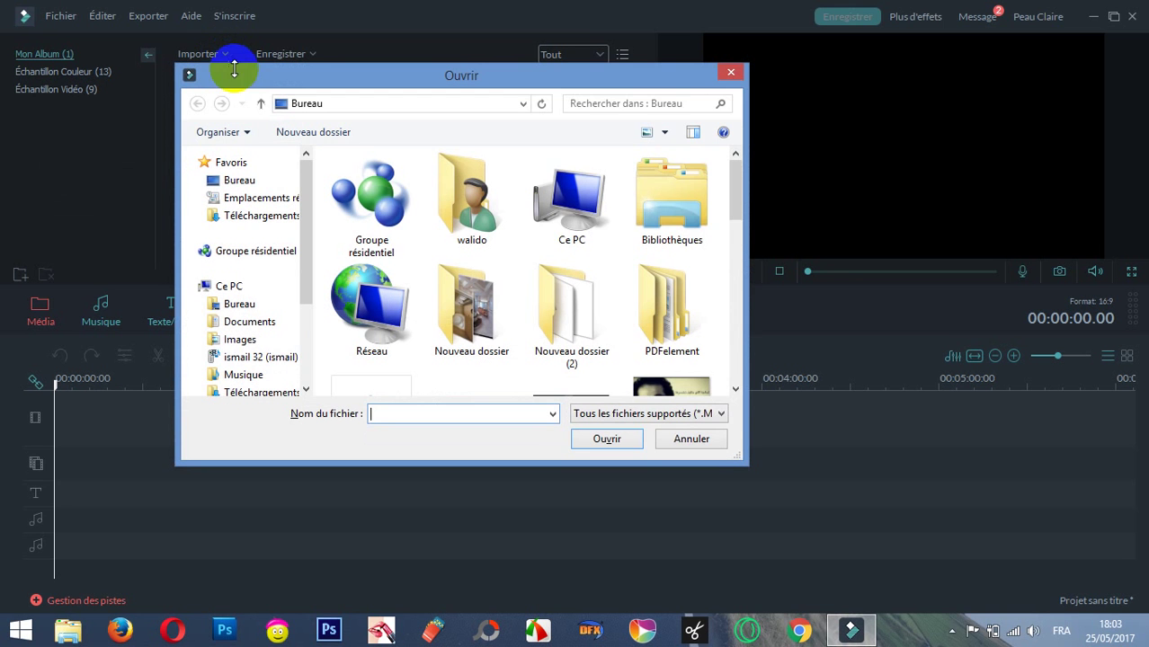
left_click_drag(741, 185, 743, 231)
left_click(381, 286)
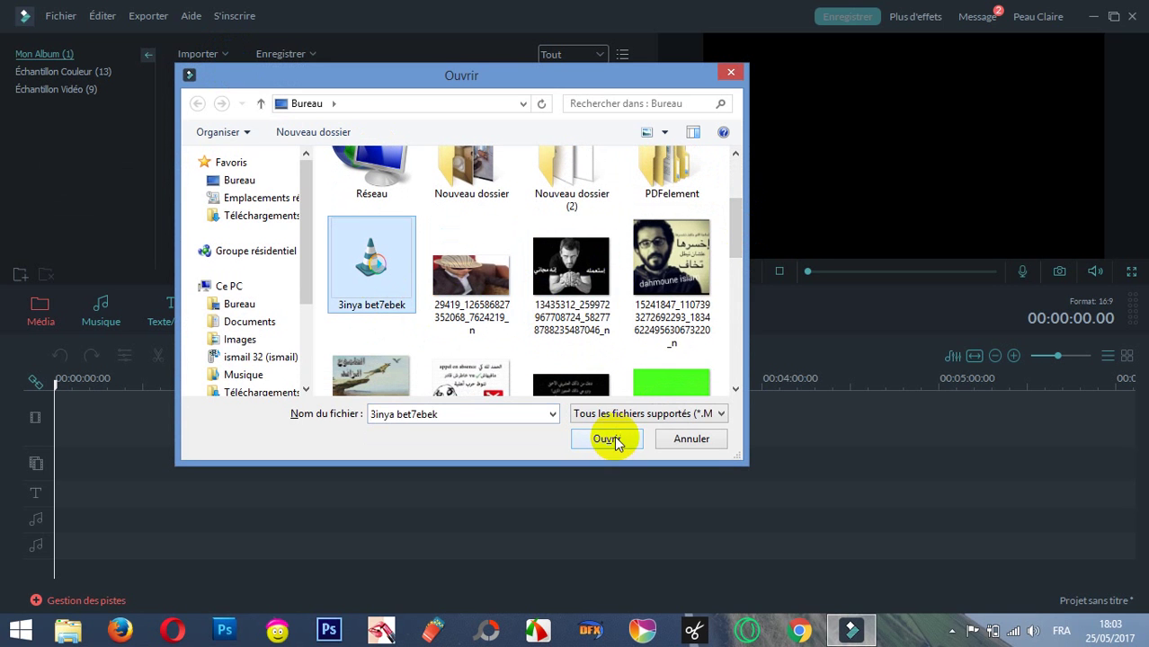
left_click(615, 440)
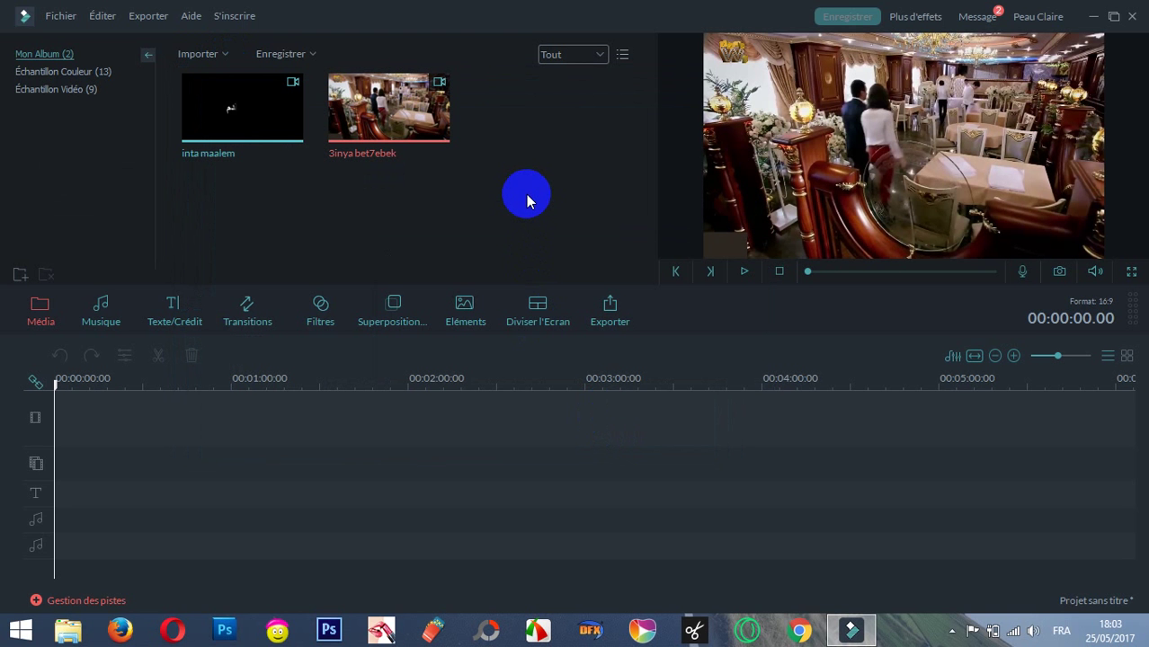
- Place "inta maalem" at the start of the main video track and "3inya bet7ebek" directly behind it
left_click(242, 109)
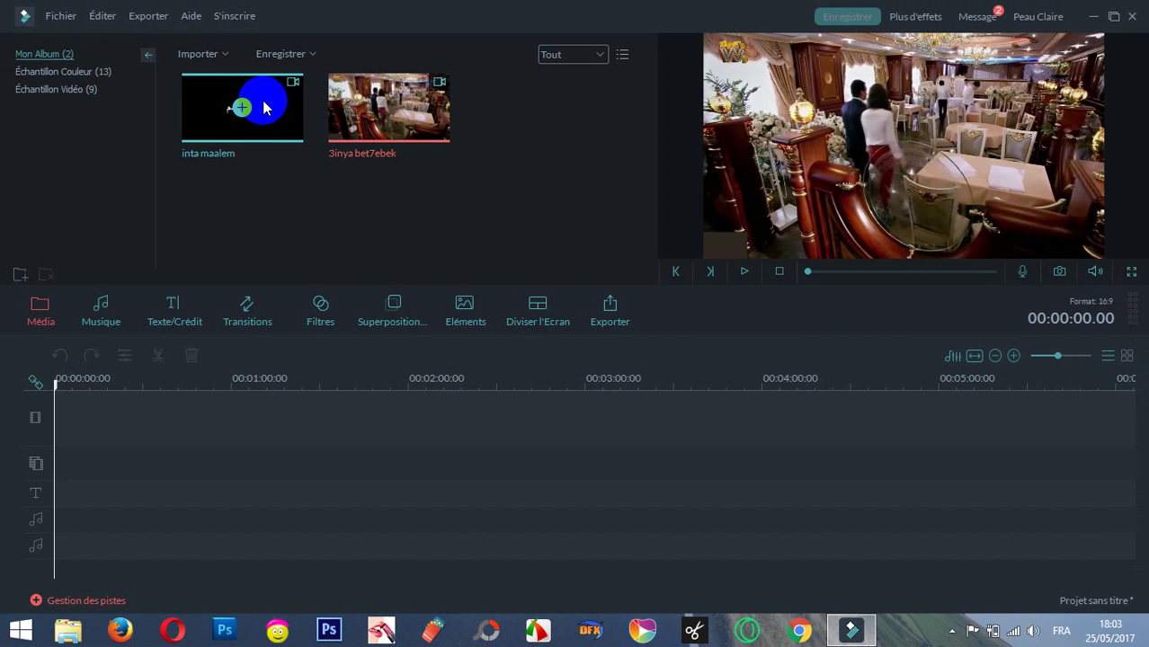
left_click(264, 107)
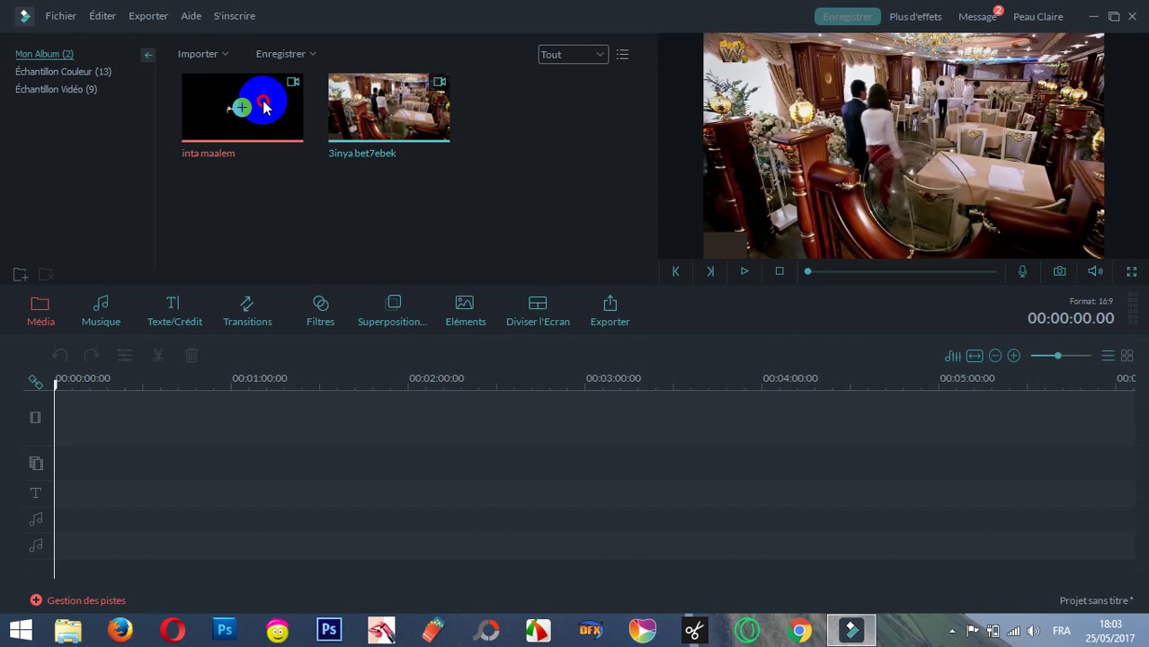
left_click_drag(263, 107, 146, 411)
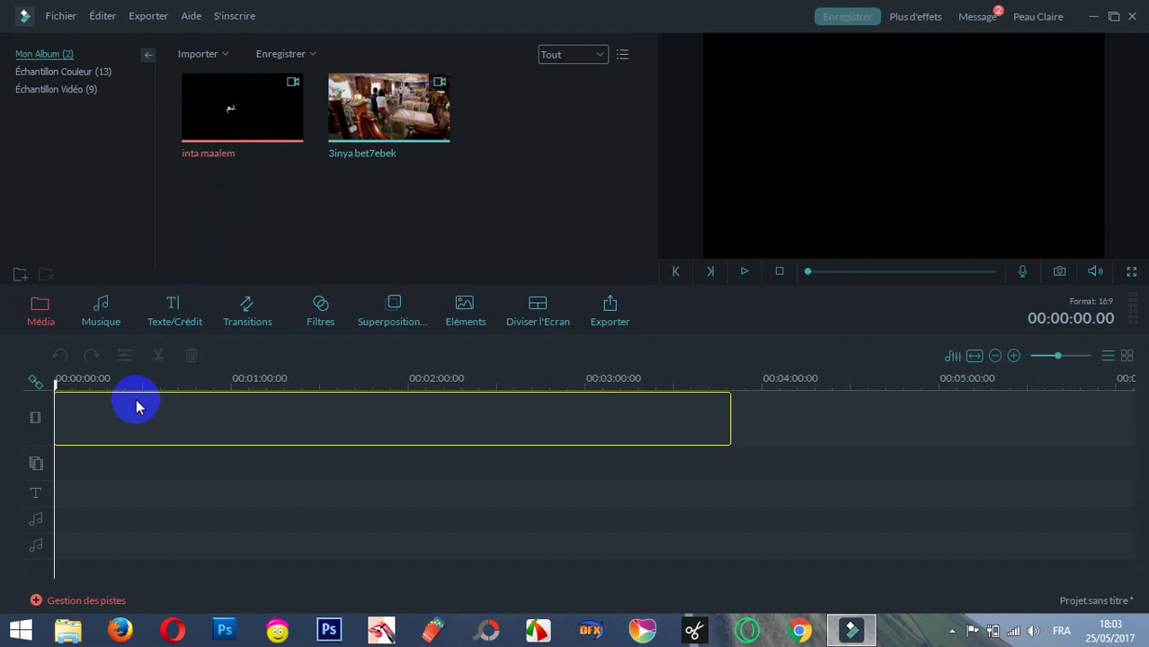
left_click(420, 128)
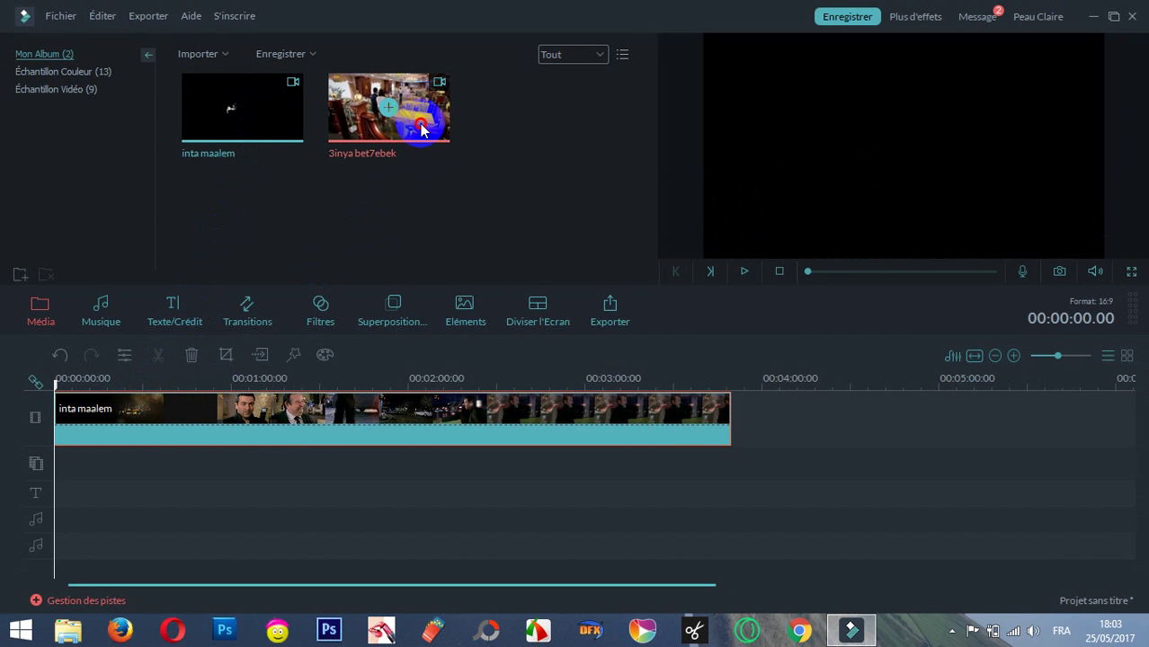
left_click_drag(421, 128, 827, 410)
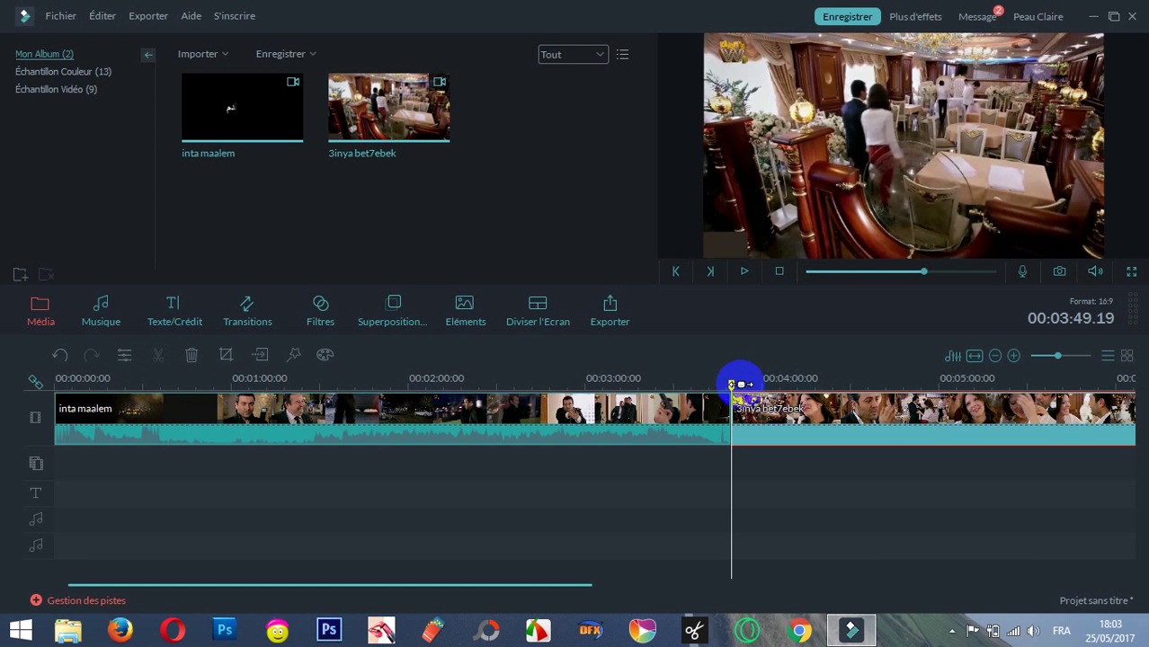
left_click_drag(732, 385, 583, 387)
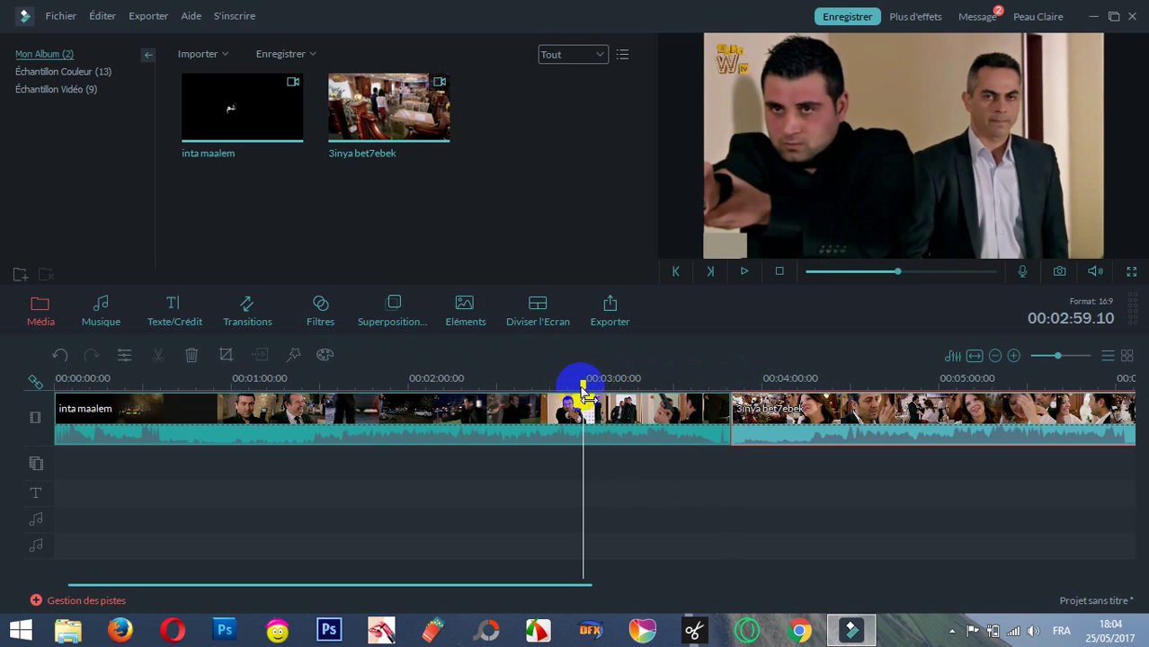
- Start an MP4 export of the two joined clips and cancel the conversion
left_click(615, 312)
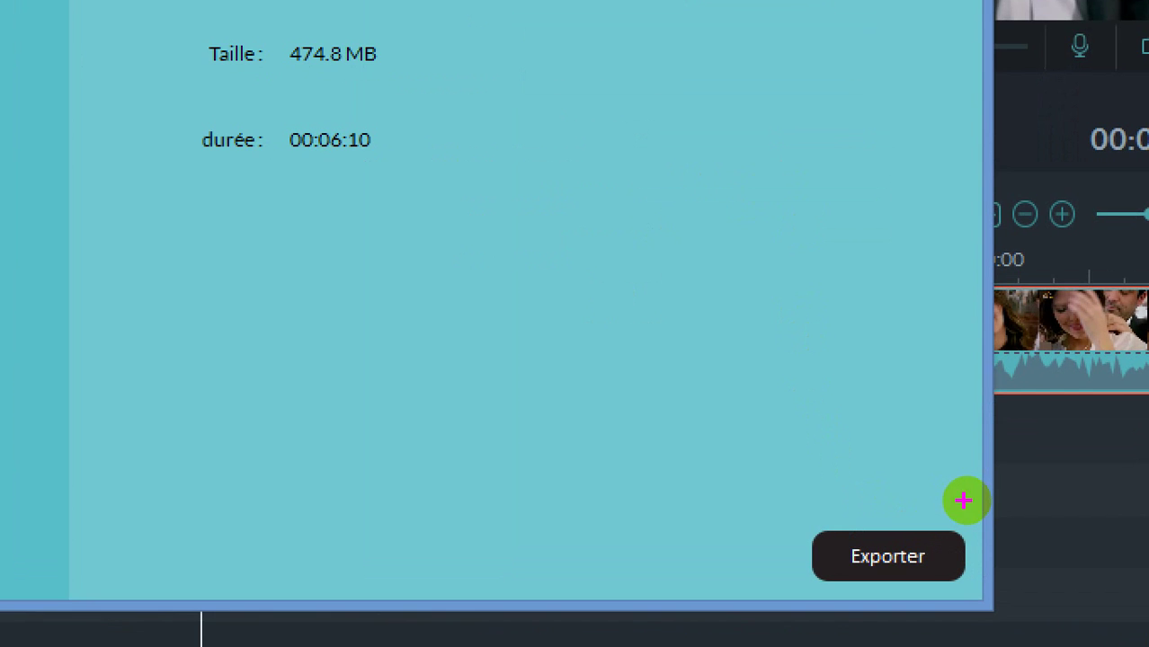
mouse_move(964, 501)
left_mouse_down()
mouse_move(879, 499)
mouse_move(867, 518)
mouse_move(881, 551)
mouse_move(965, 555)
mouse_move(971, 514)
left_mouse_up()
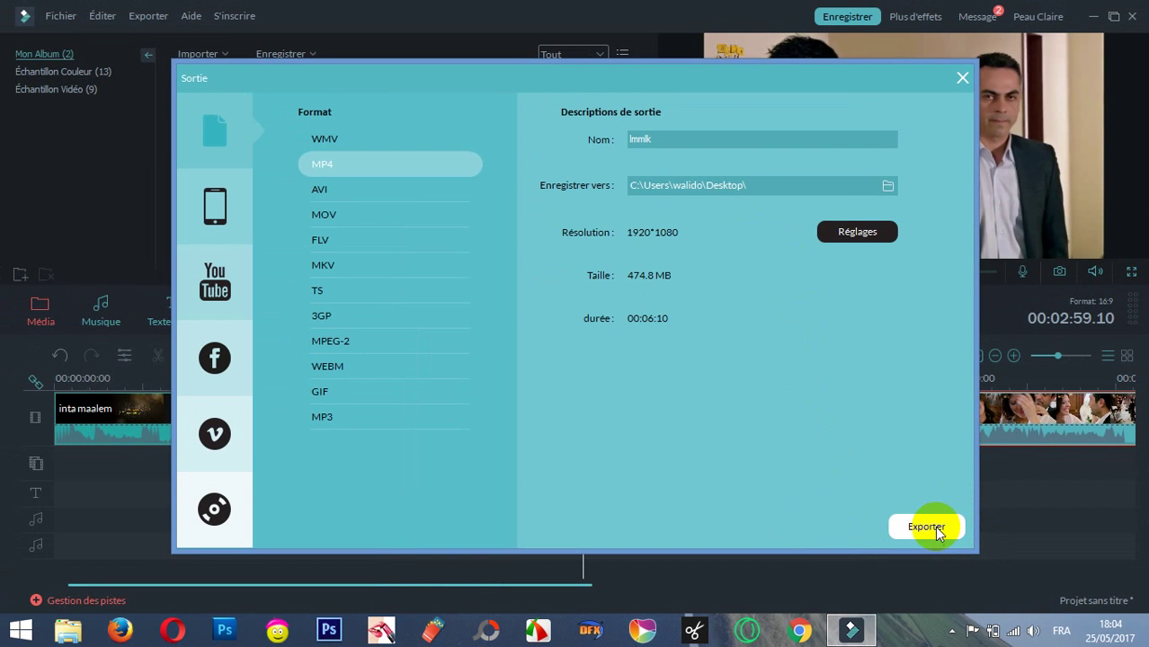
left_click(931, 528)
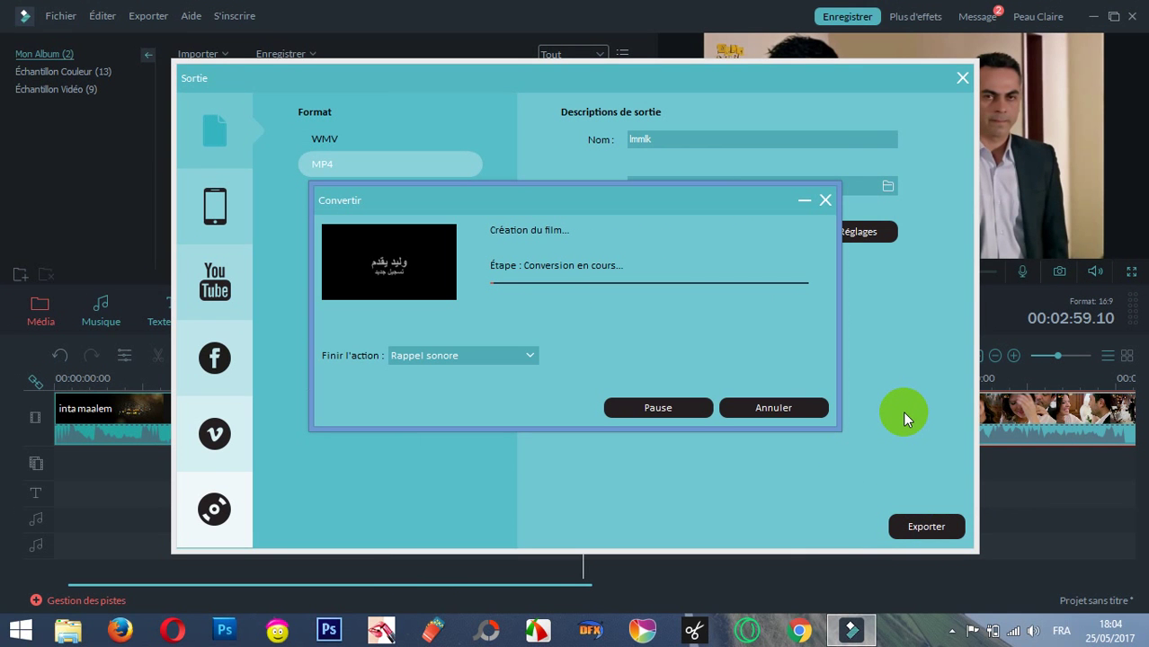
left_click(824, 200)
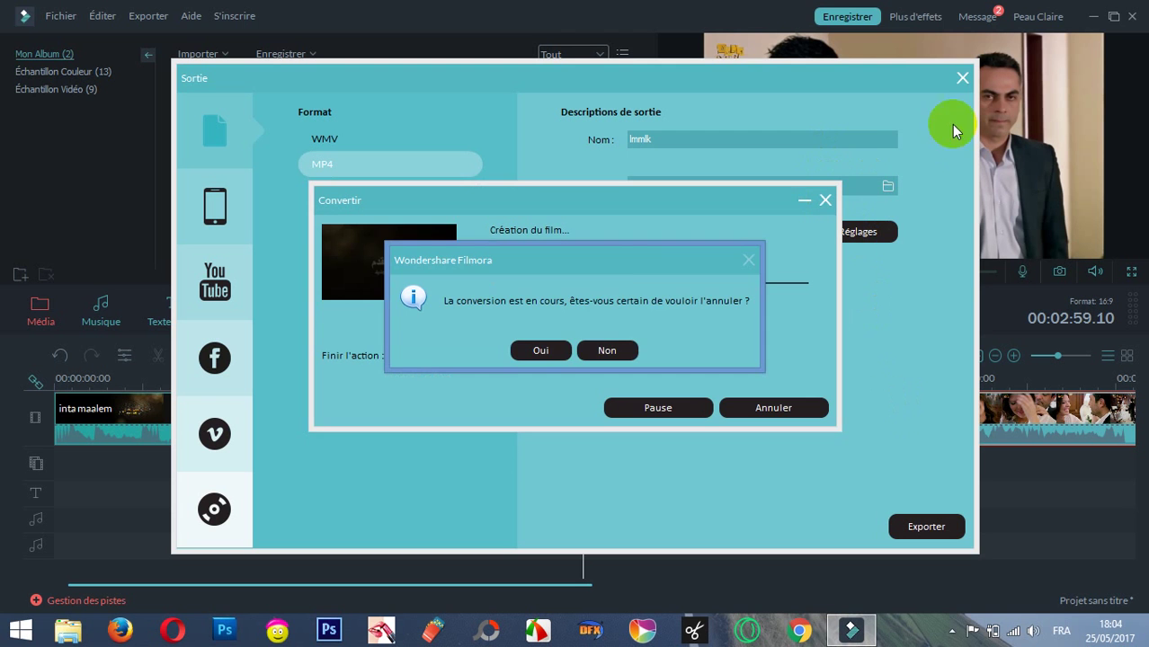
left_click(542, 351)
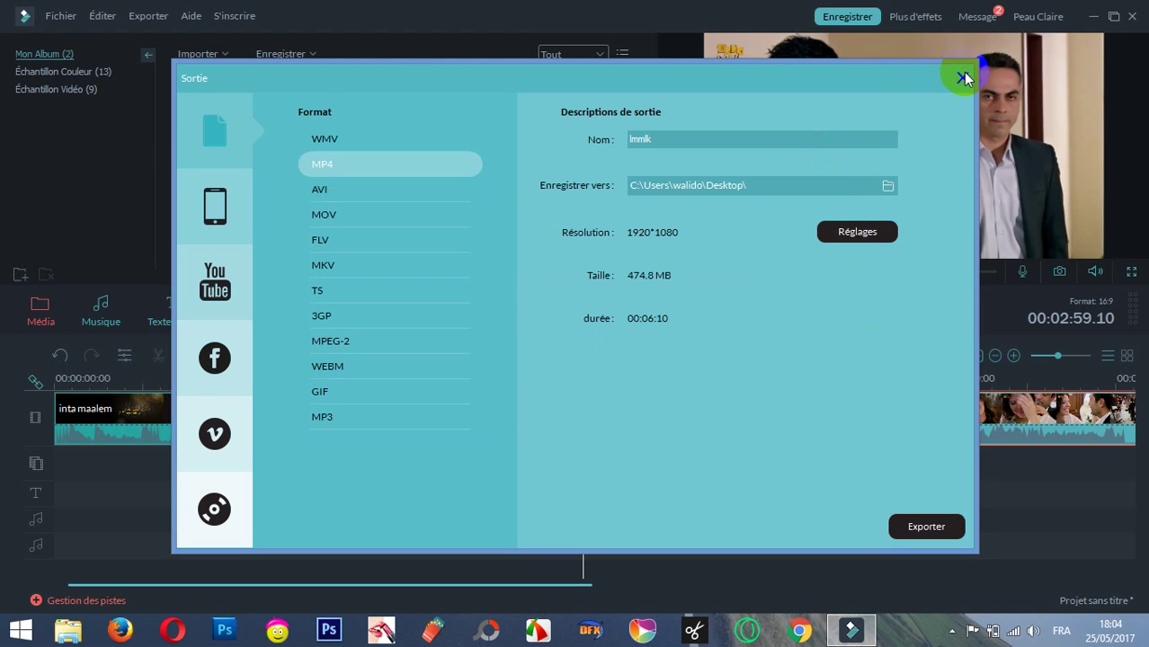
left_click(962, 72)
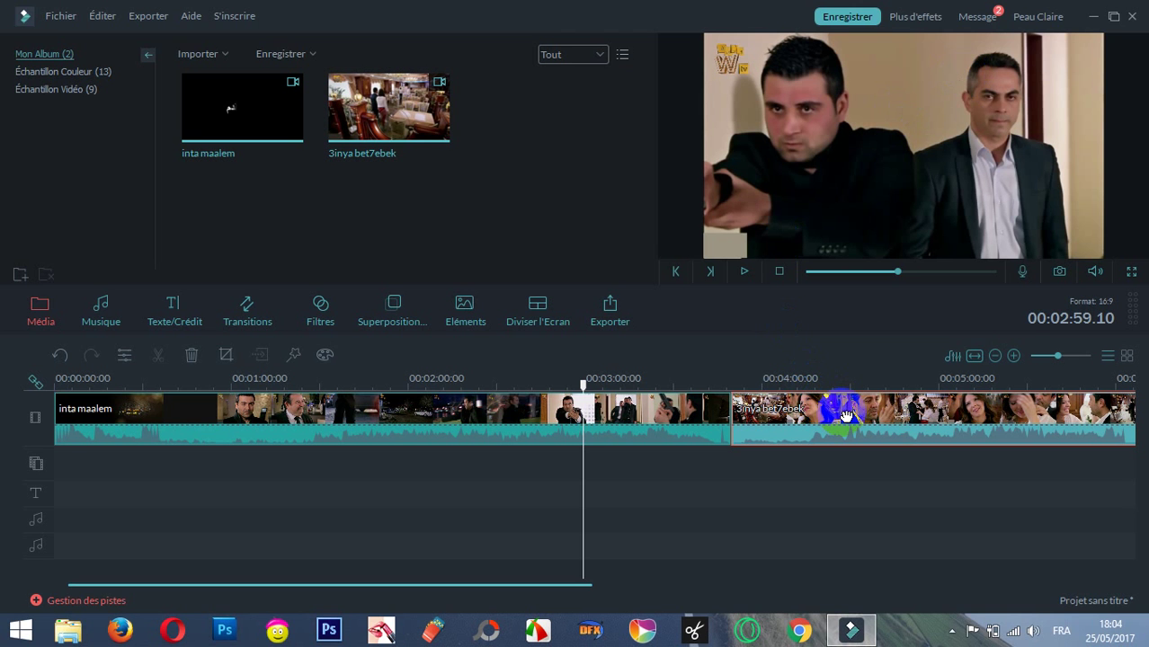
- Play a few seconds of the first clip and move the playhead close to the join with the second clip
left_click(745, 273)
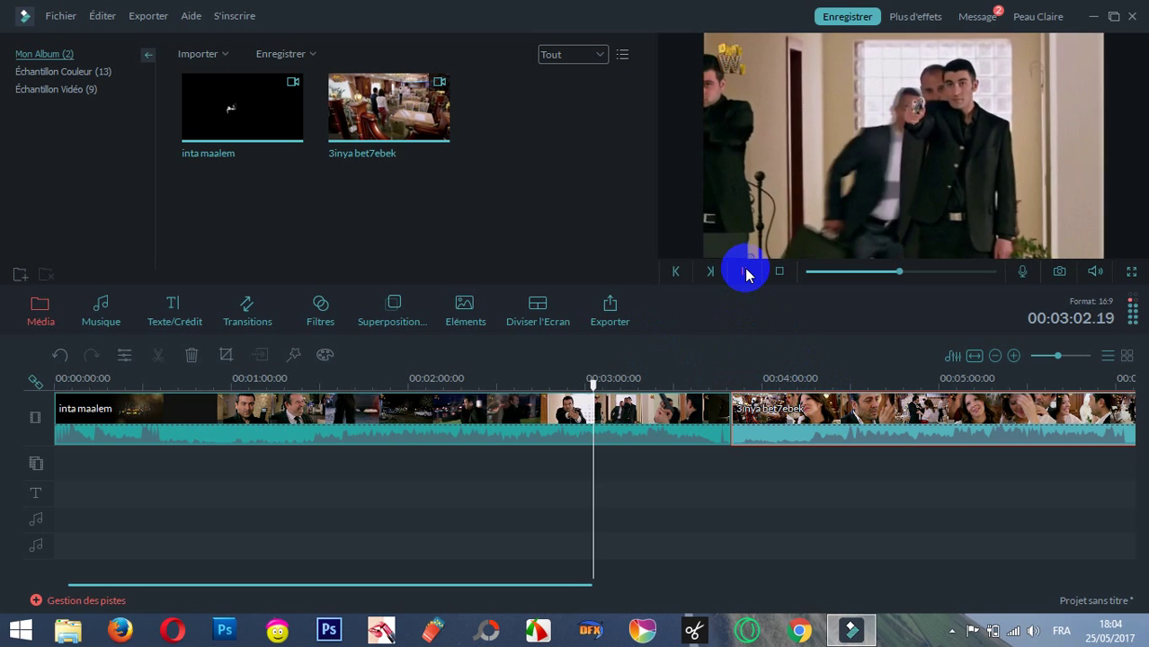
left_click(745, 272)
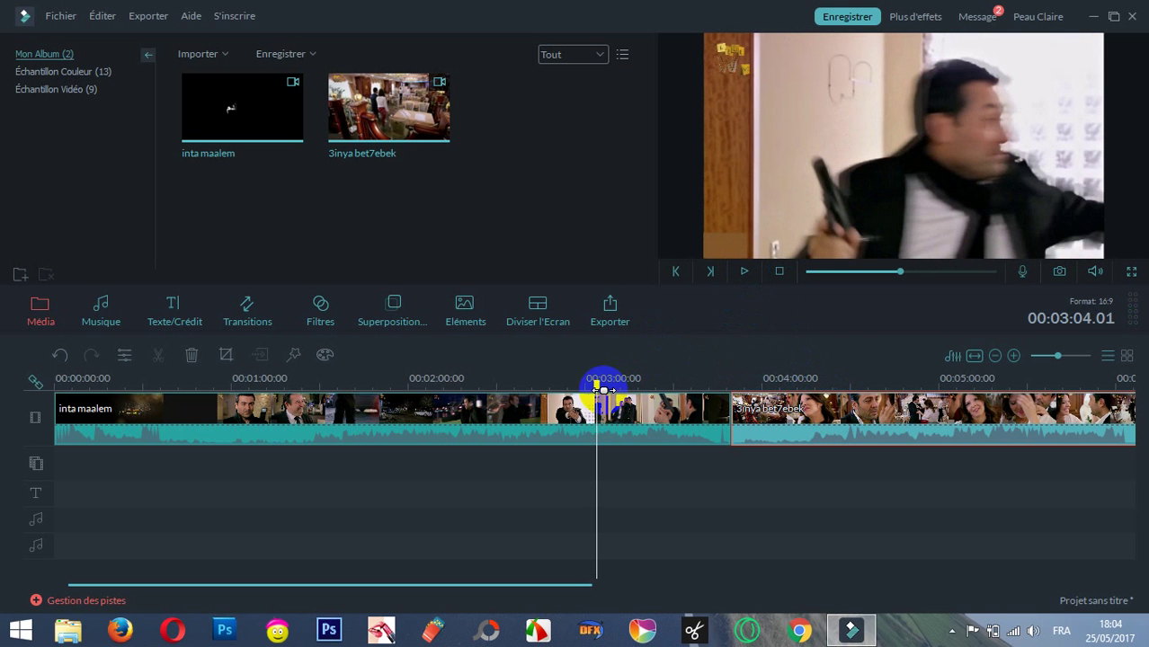
left_click_drag(601, 387, 719, 380)
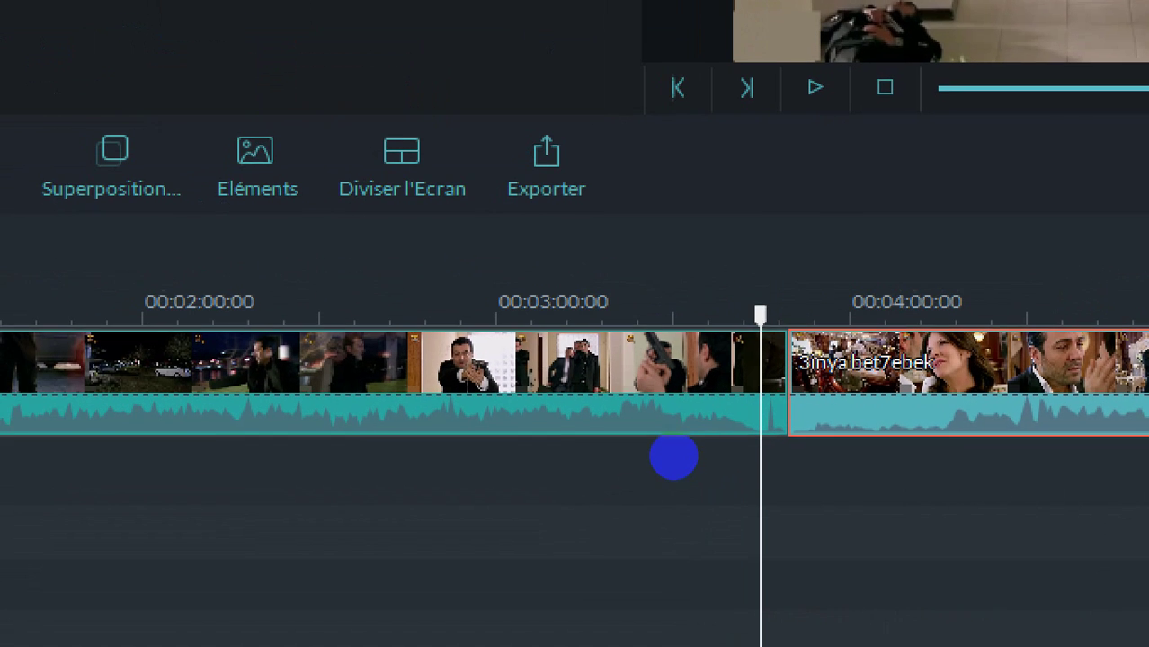
left_click(607, 530)
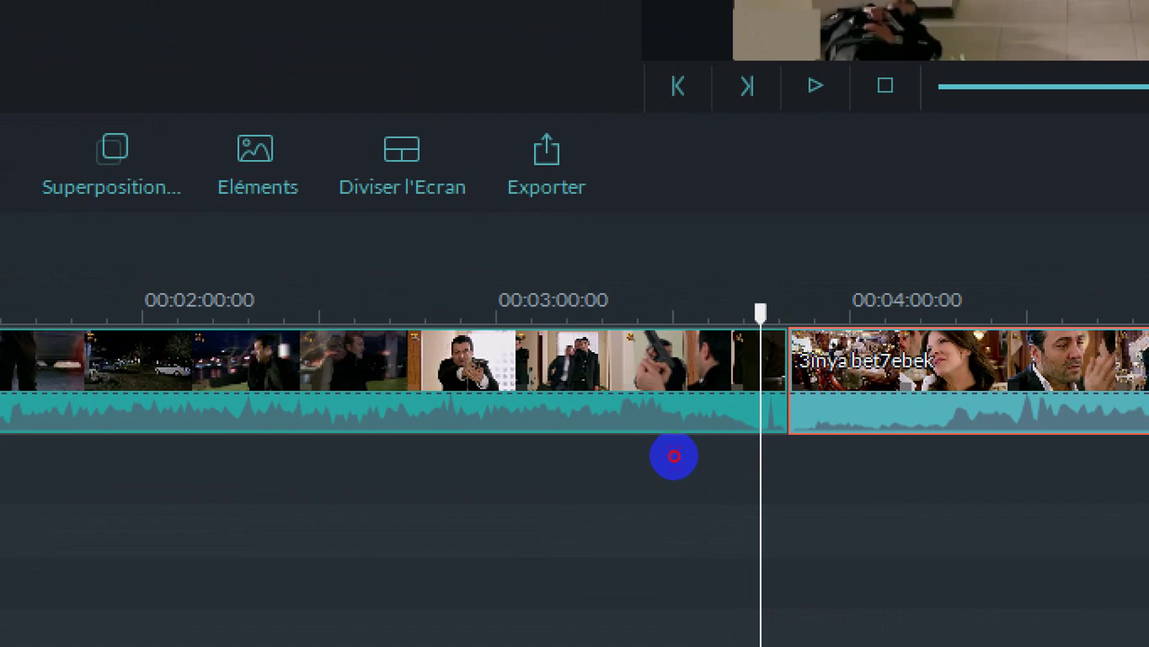
mouse_move(685, 415)
left_mouse_down()
mouse_move(697, 355)
mouse_move(722, 394)
left_mouse_up()
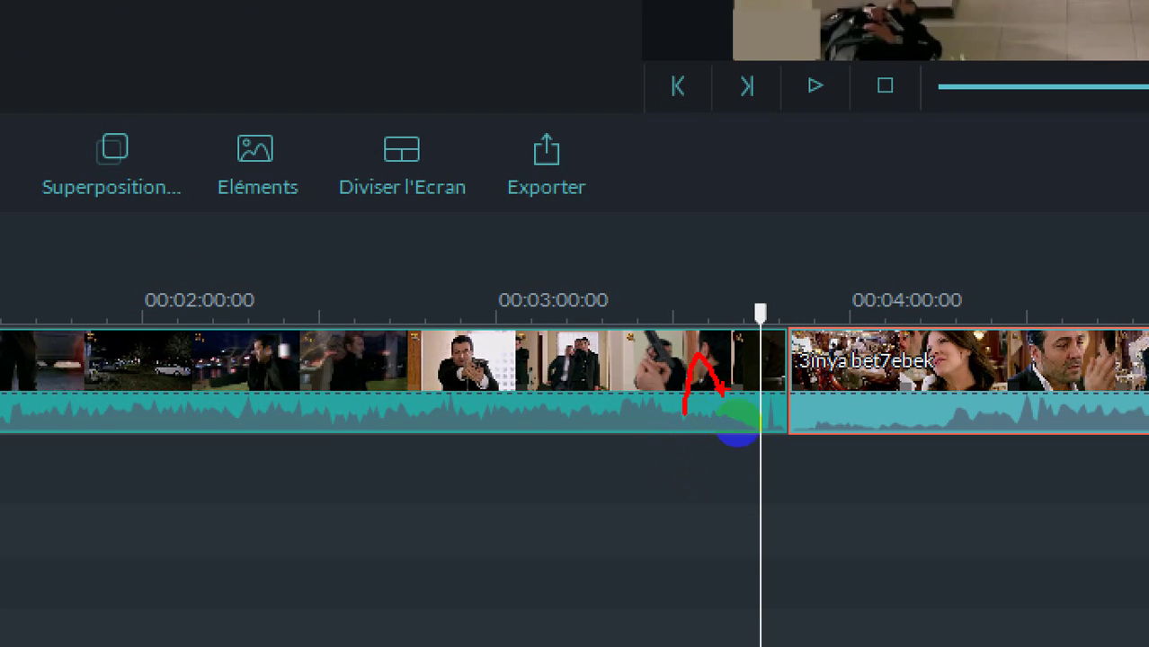
mouse_move(900, 351)
left_mouse_down()
mouse_move(881, 403)
mouse_move(861, 412)
mouse_move(918, 403)
left_mouse_up()
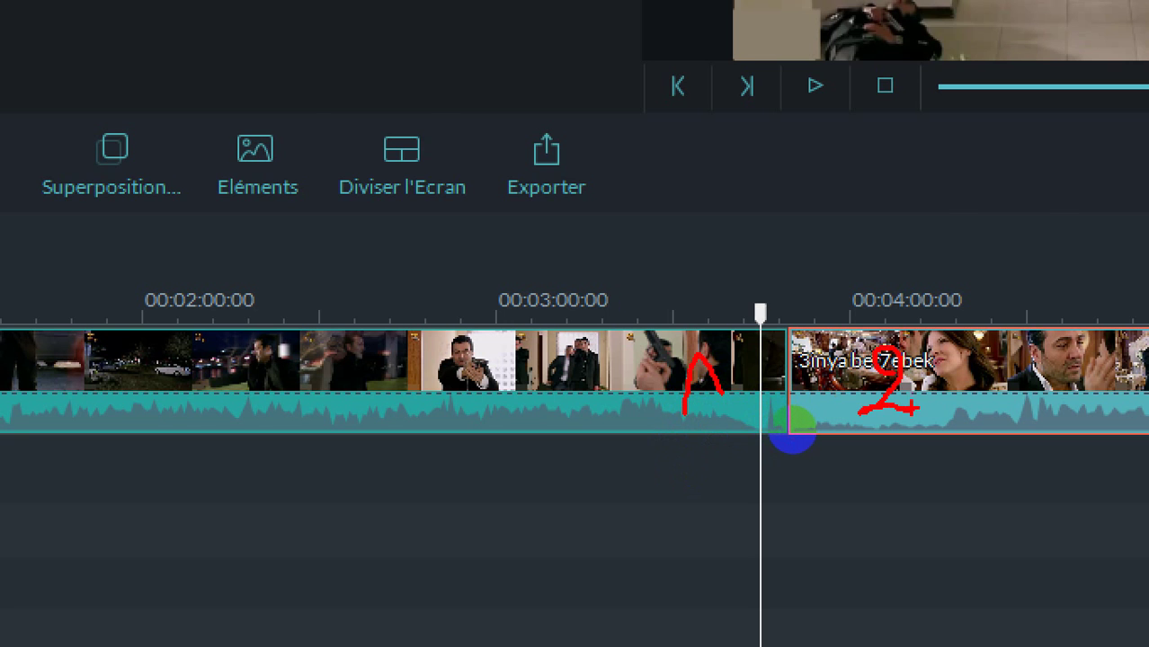
key("Escape")
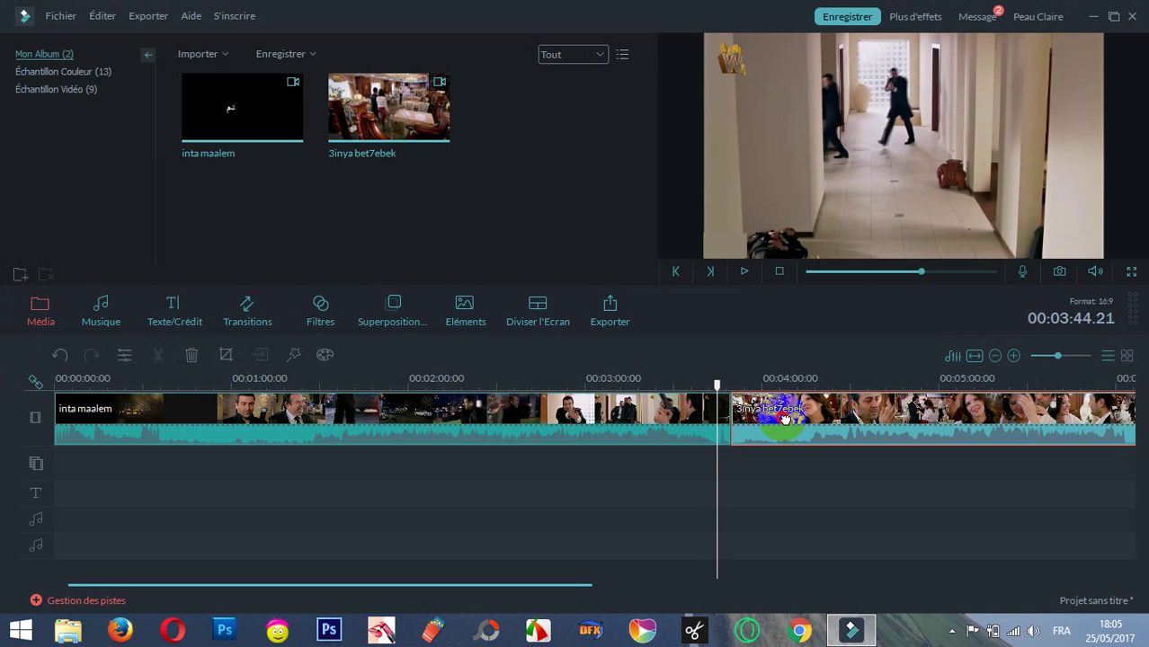
- Move the "3inya bet7ebek" clip ahead of "inta maalem" on the video track and scrub through both clips
left_click_drag(788, 419, 104, 420)
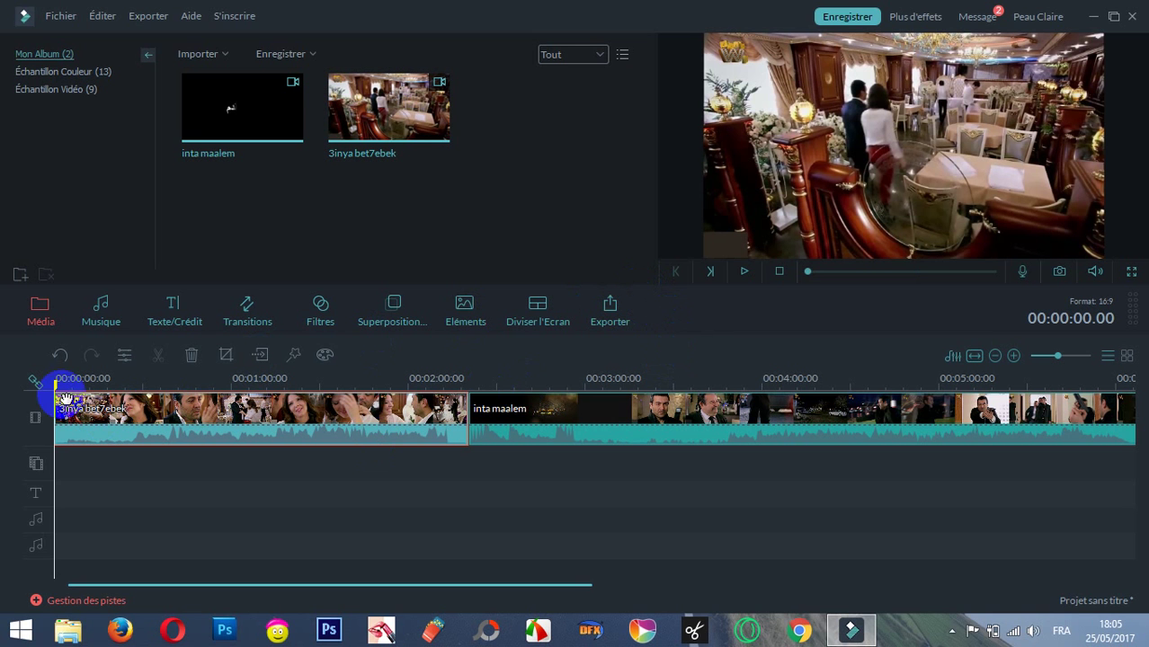
left_click_drag(51, 388, 439, 388)
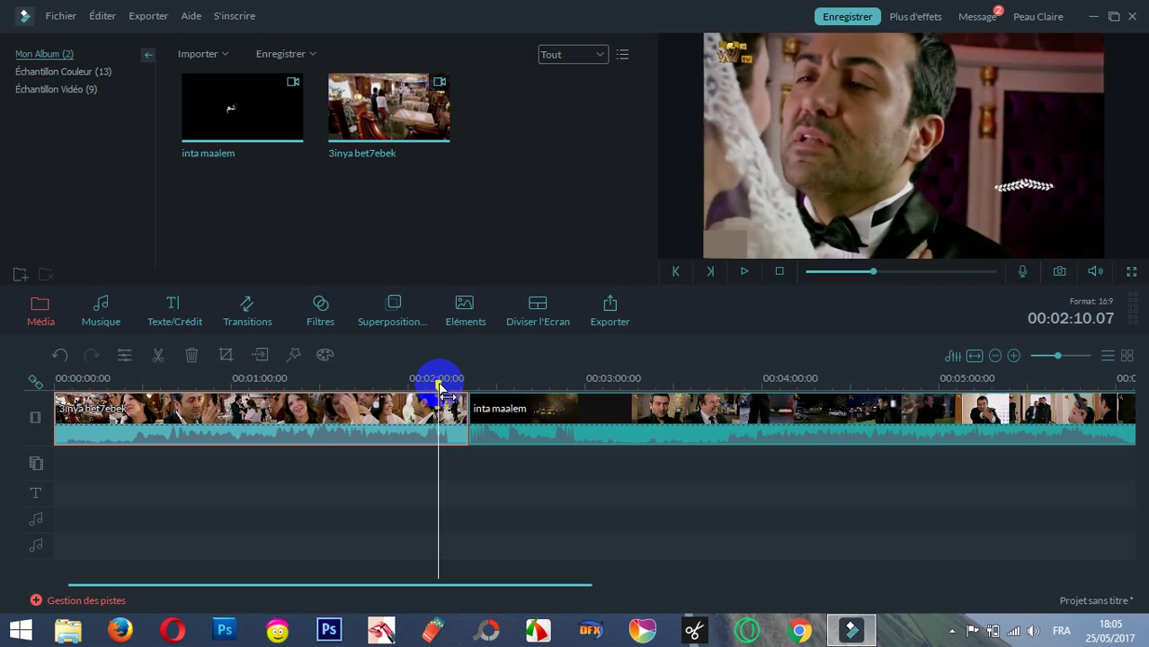
left_click_drag(439, 386, 995, 386)
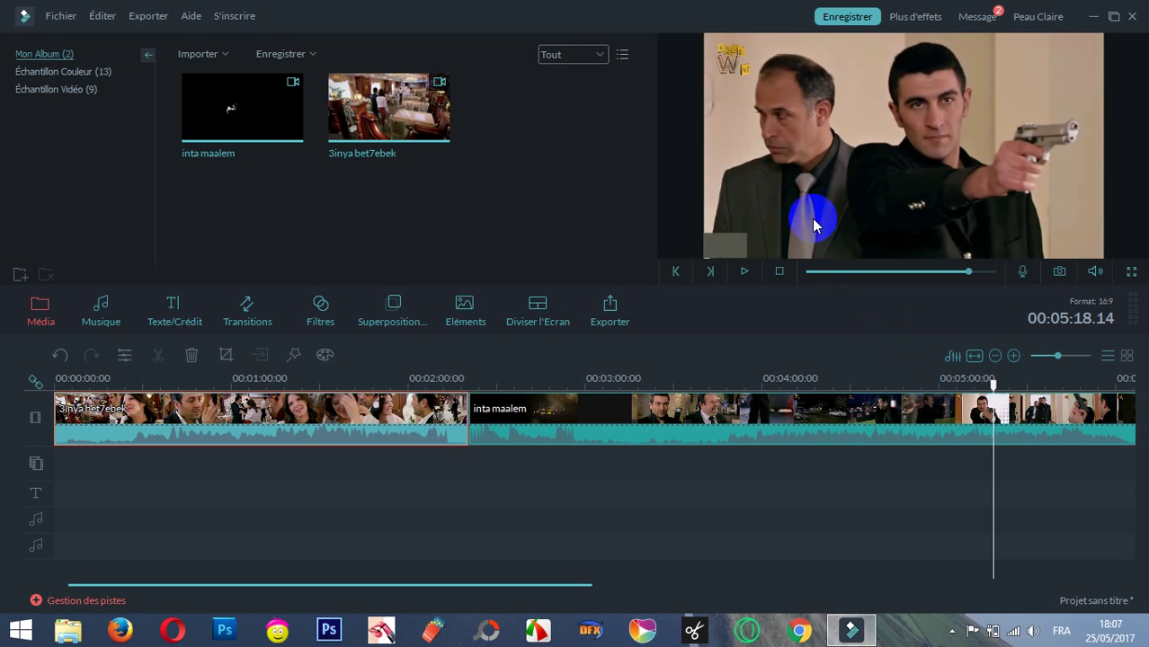
left_click(954, 632)
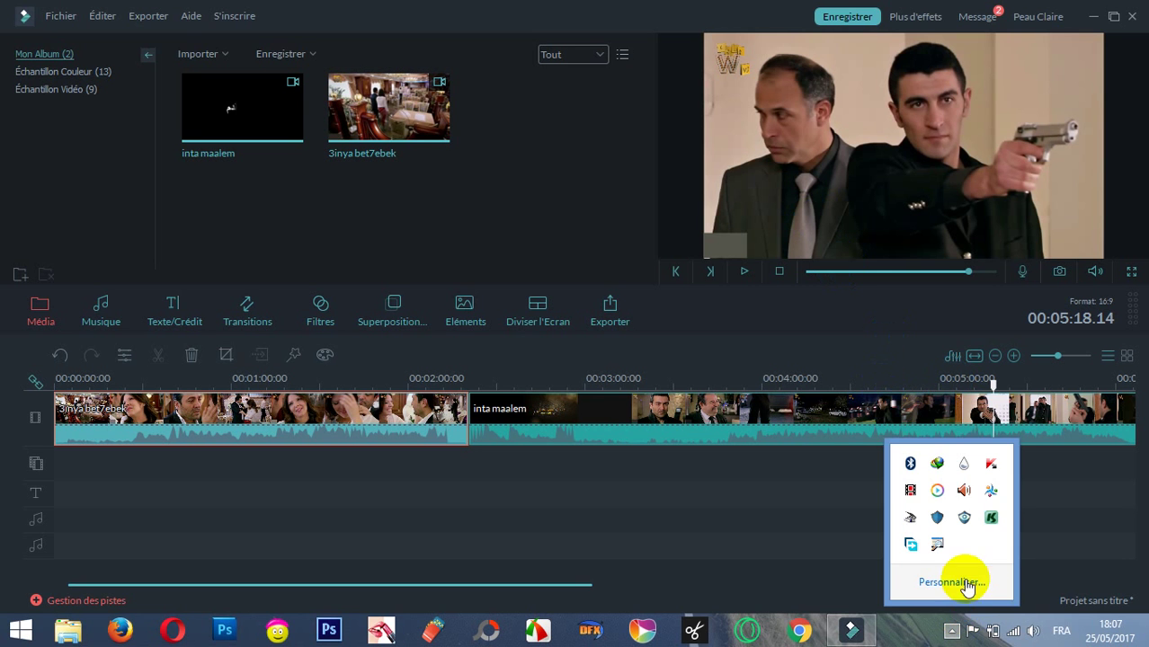